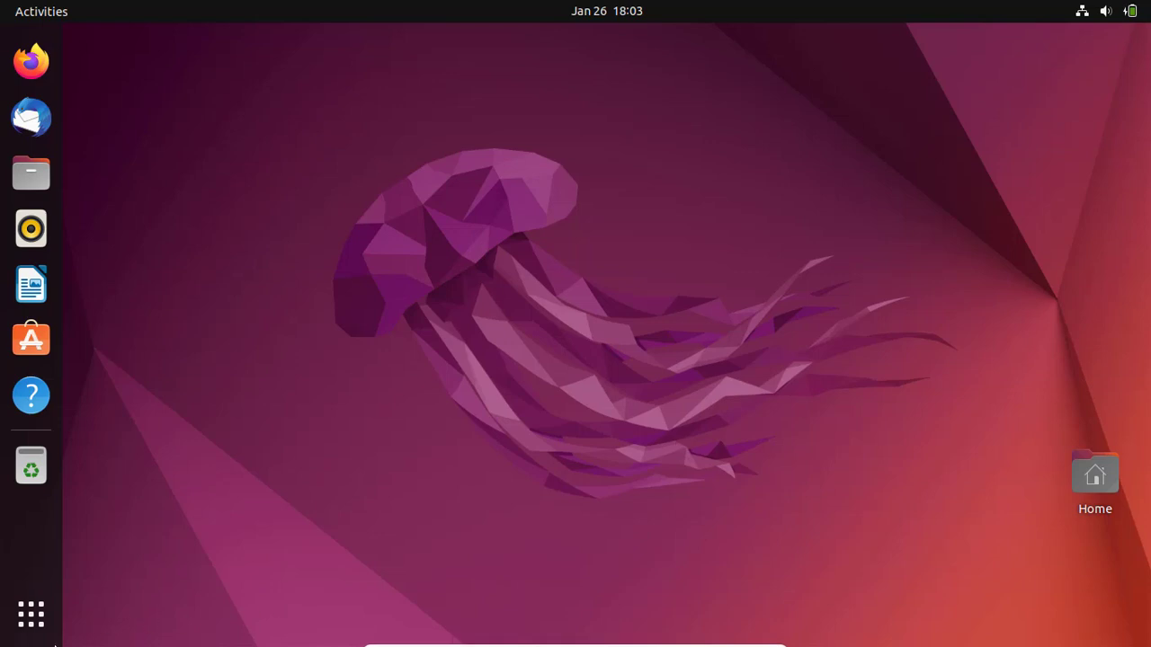
Bring up the GNOME application overview with the Super key.
key("super")
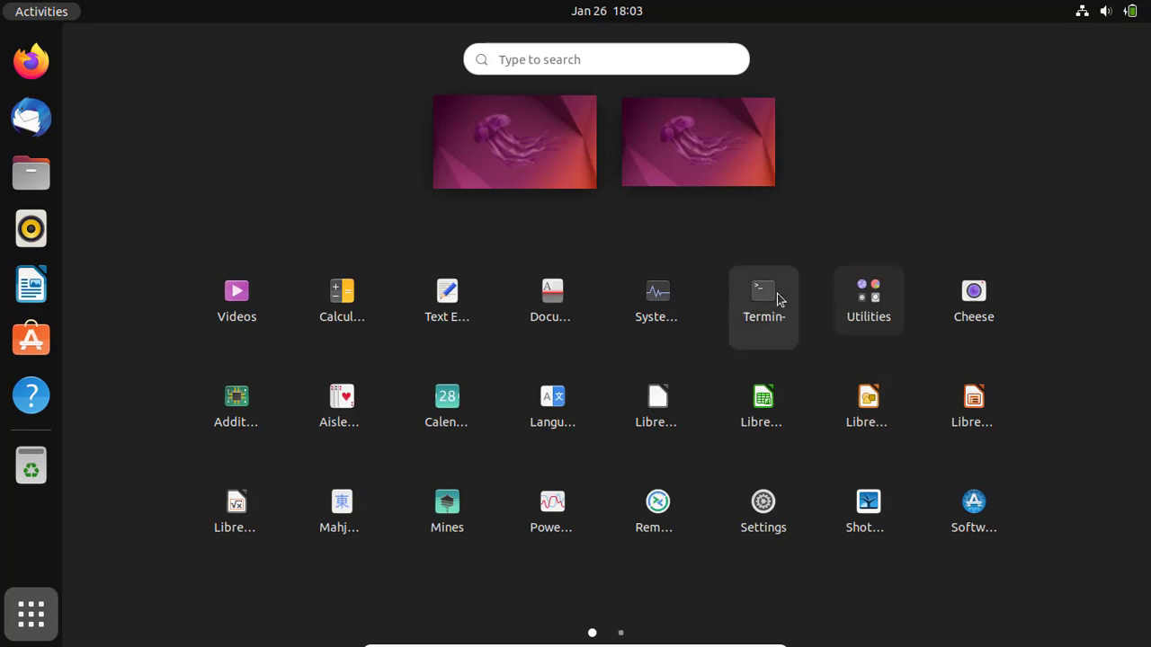
Launch Terminal, switch to a root shell with su, and run sudo apt update.
left_click(775, 299)
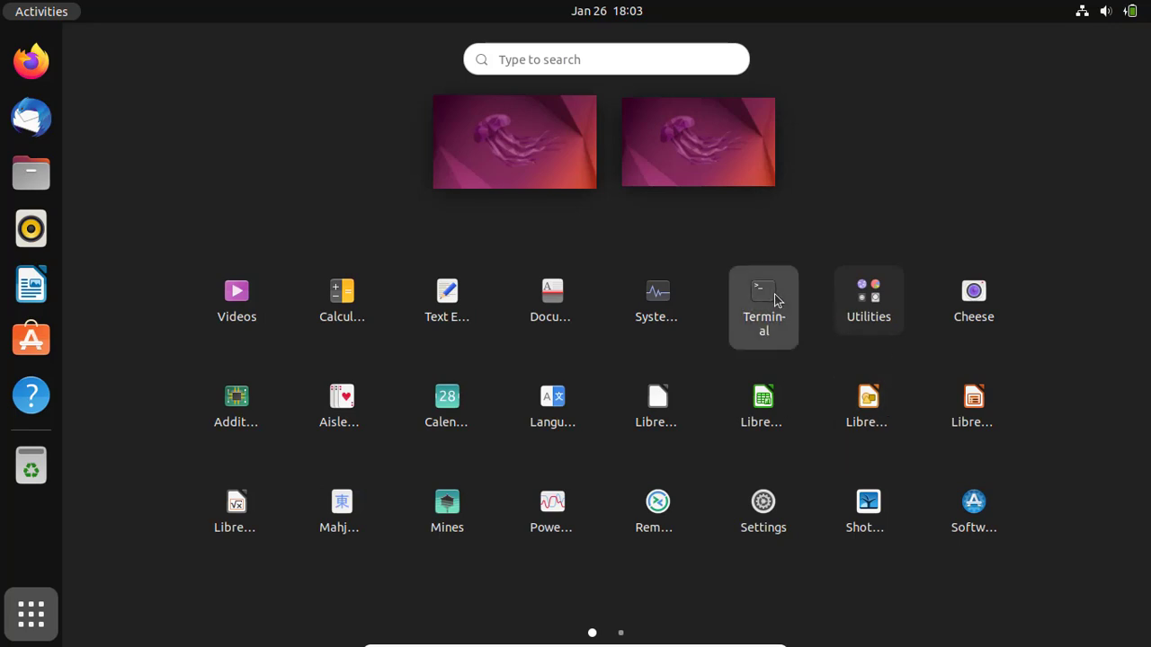
left_click(775, 299)
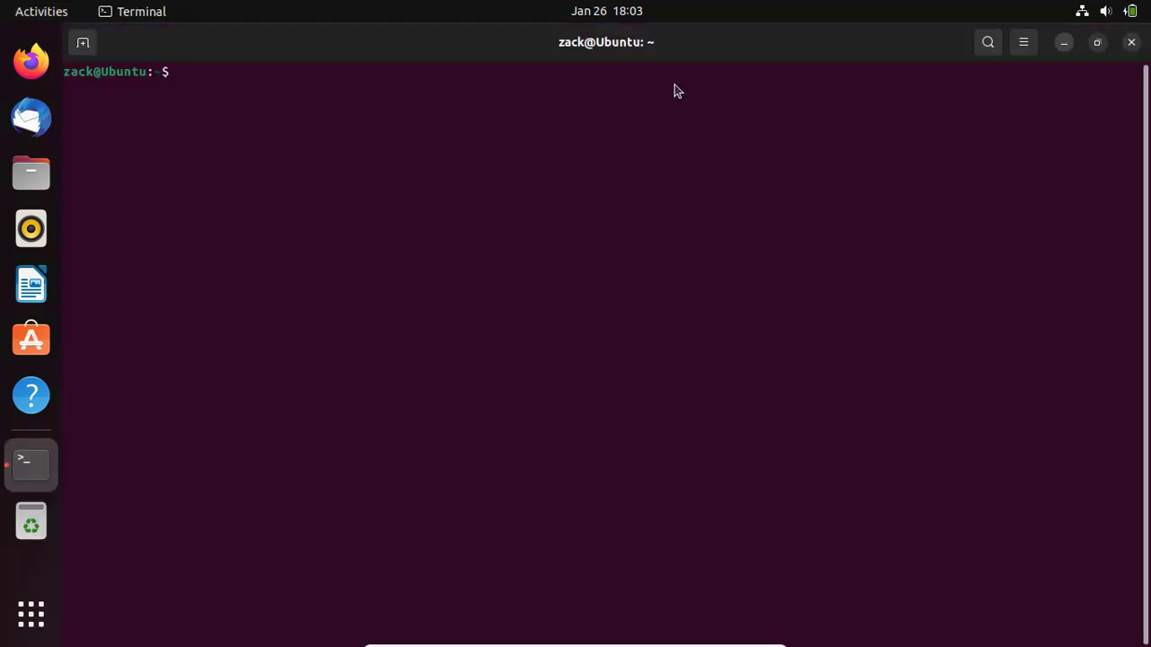
type("su")
key("Return")
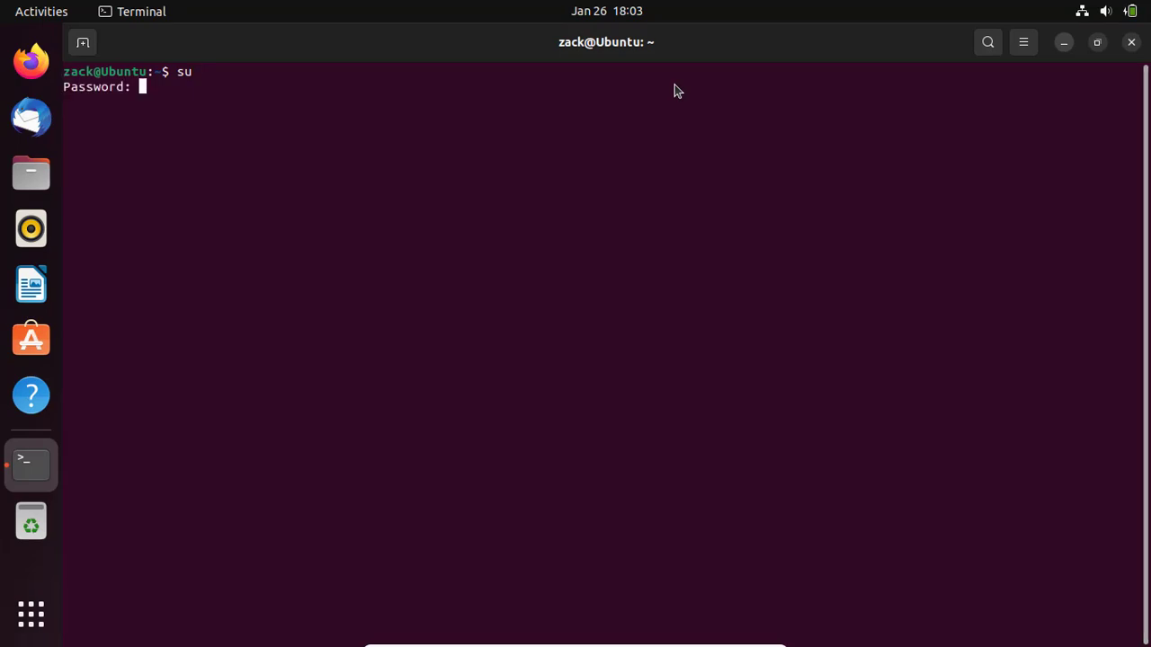
key("Return")
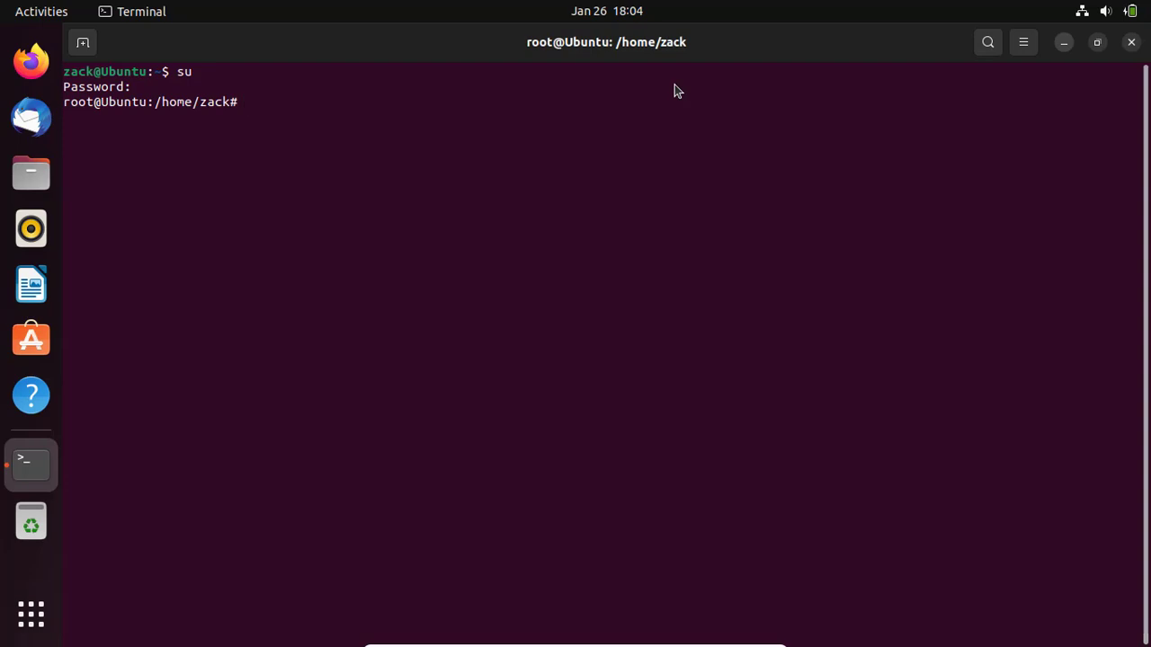
type("sud")
type("o apt ")
type("update")
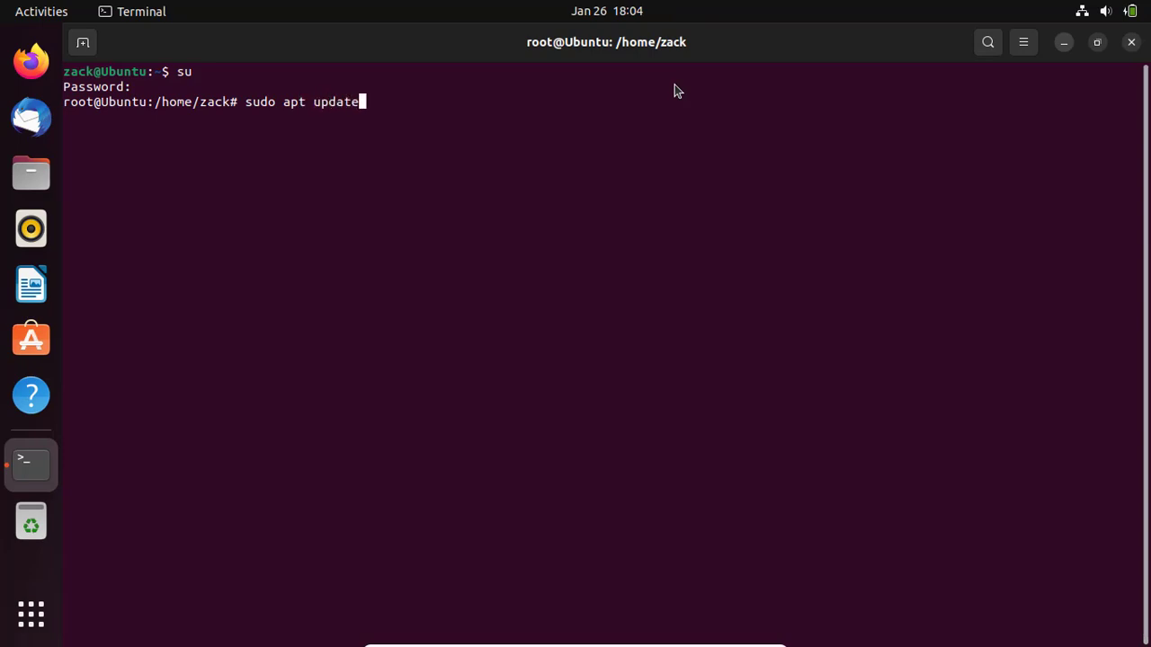
key("Return")
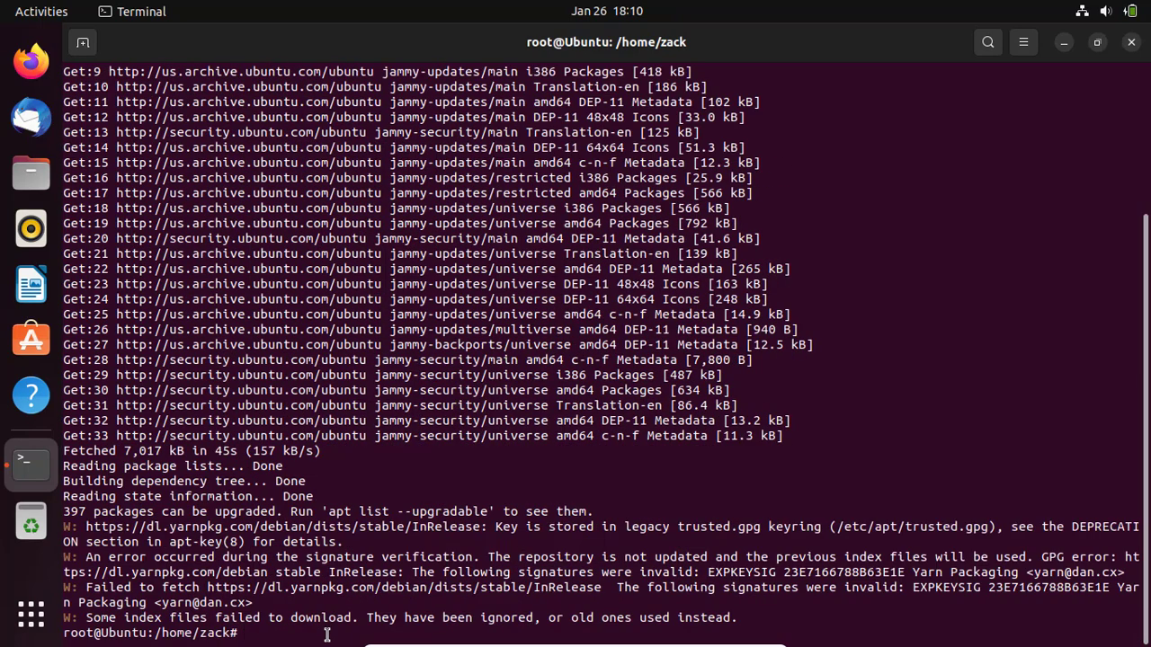
Clear the terminal and run sudo apt upgrade, confirming the 397-package upgrade with y.
type("cl")
type("ear")
key("Return")
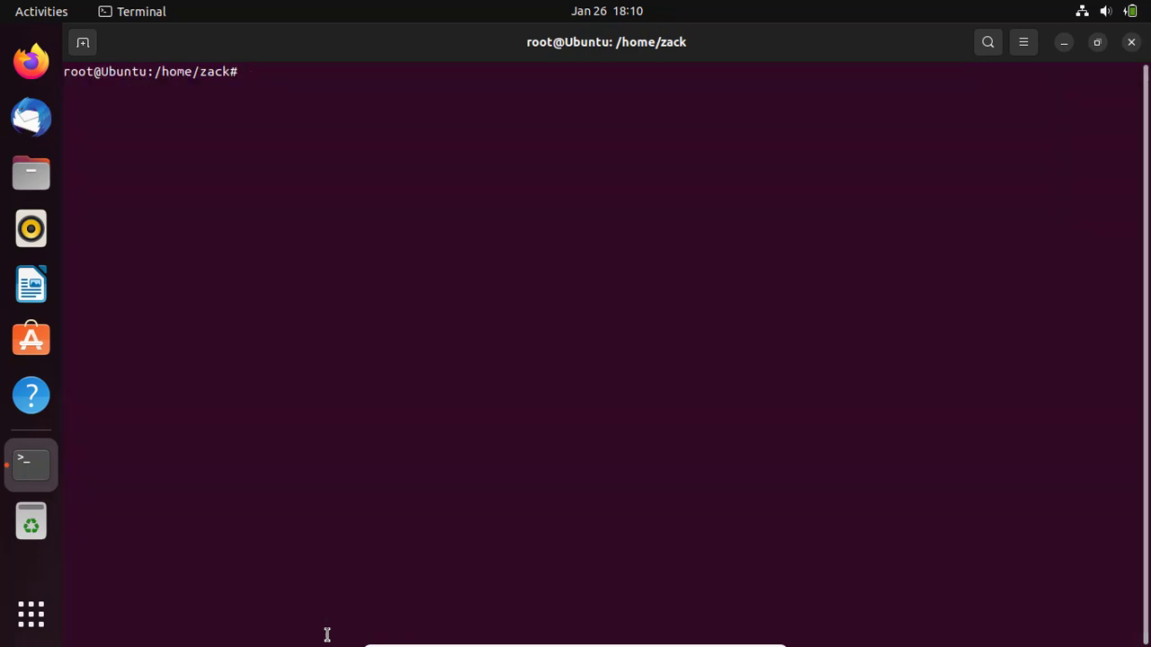
type("sudo ")
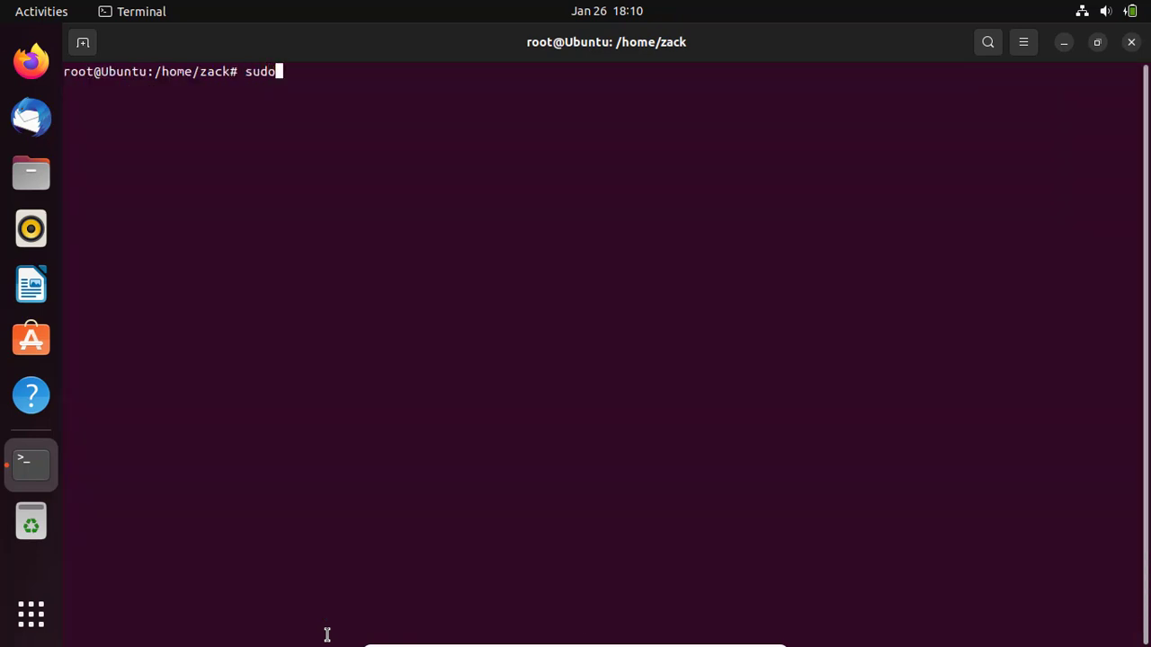
type("apt ")
type("upgrade")
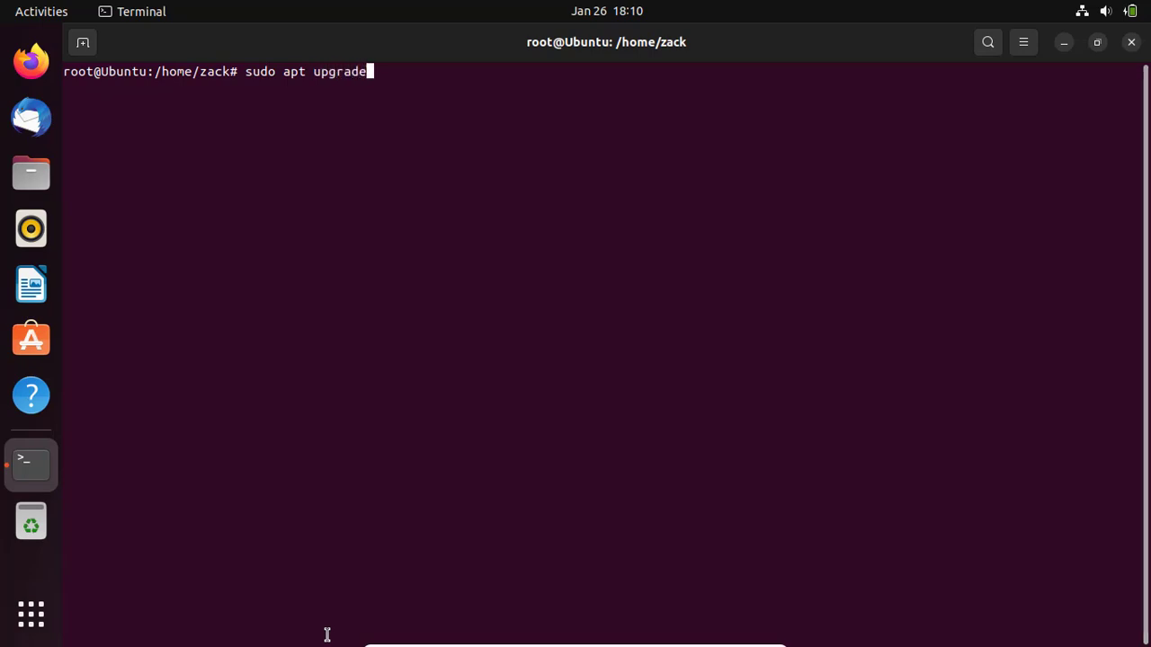
key("Return")
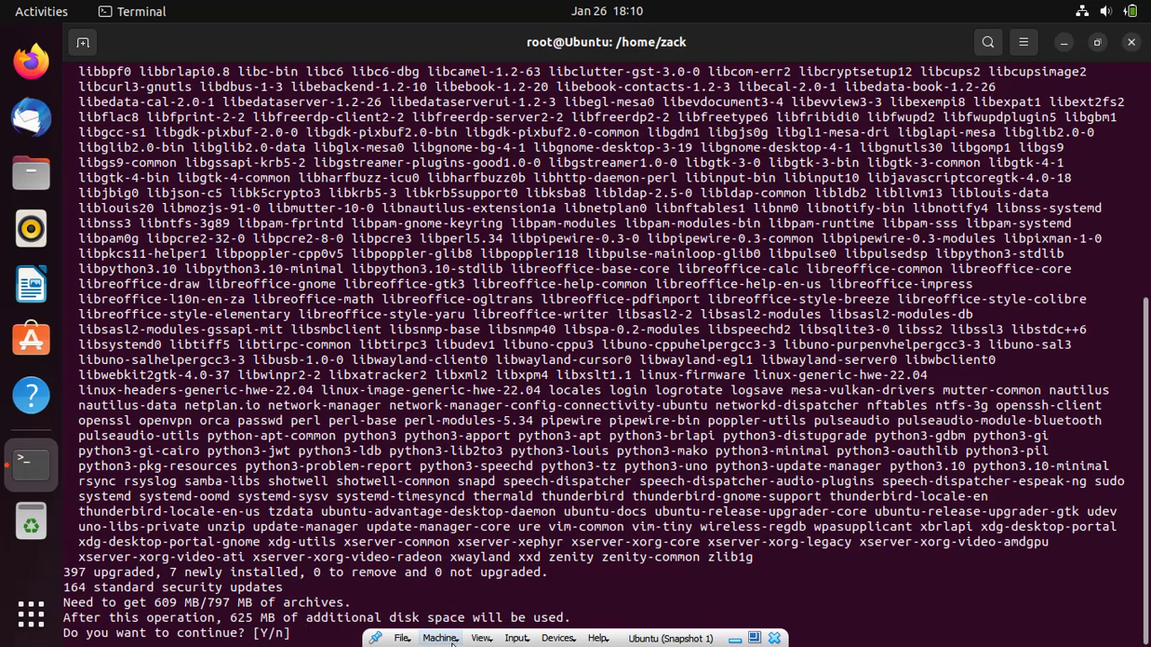
type("y")
key("Return")
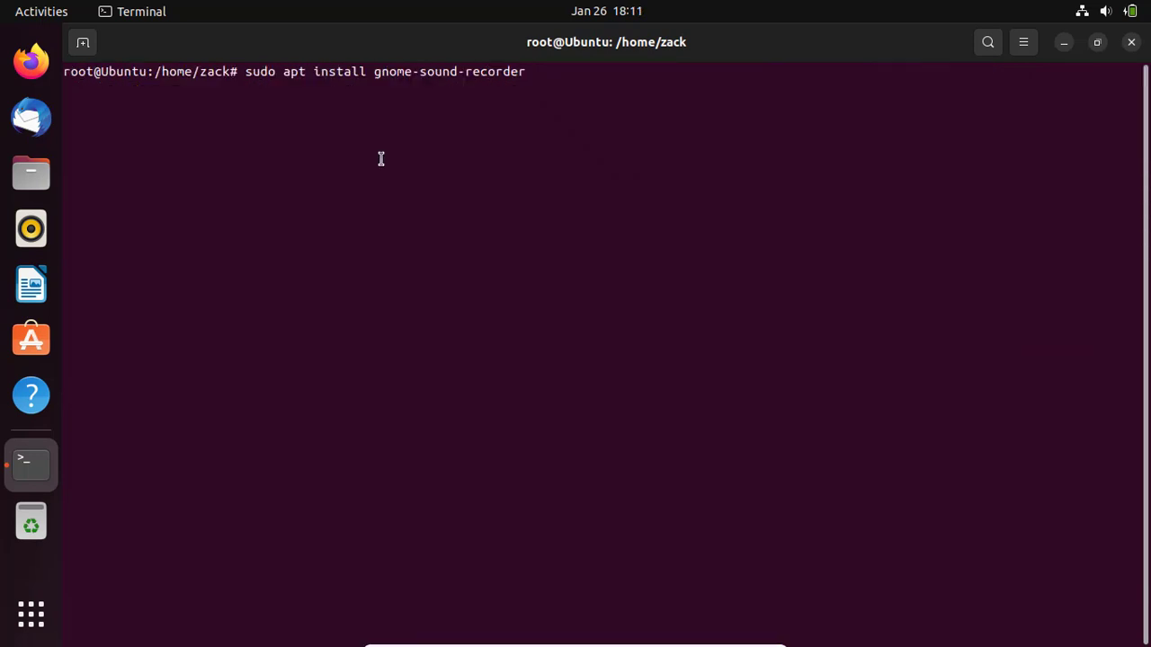
Install gnome-sound-recorder with apt, confirming with y, then clear the finished output.
key("Return")
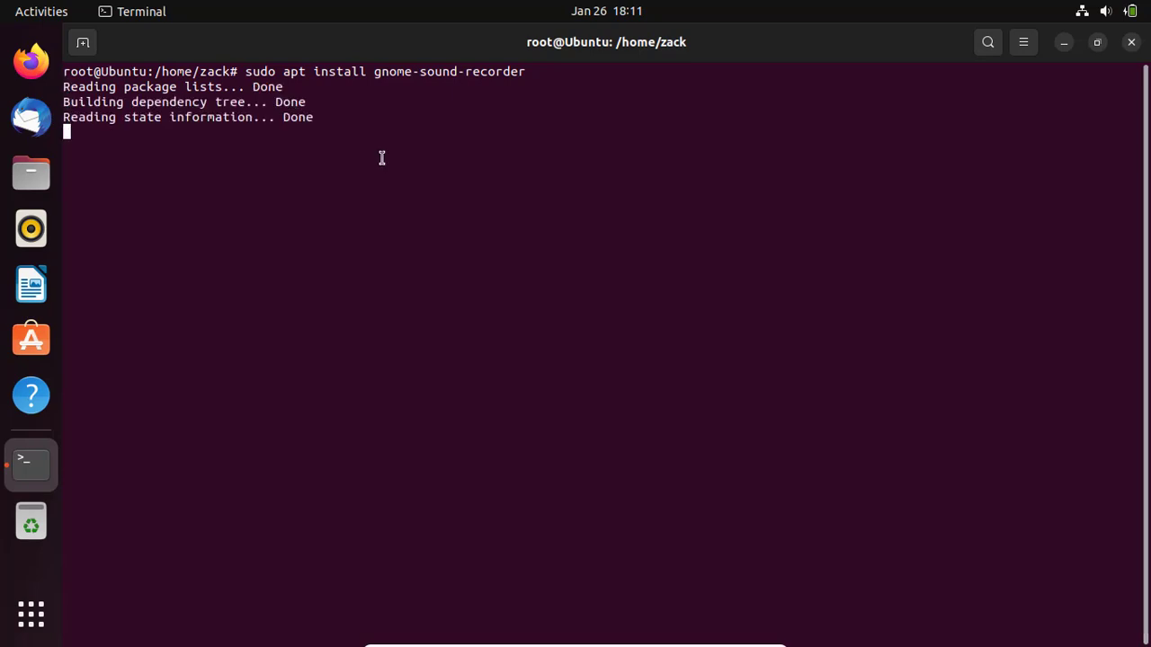
type("y")
key("Return")
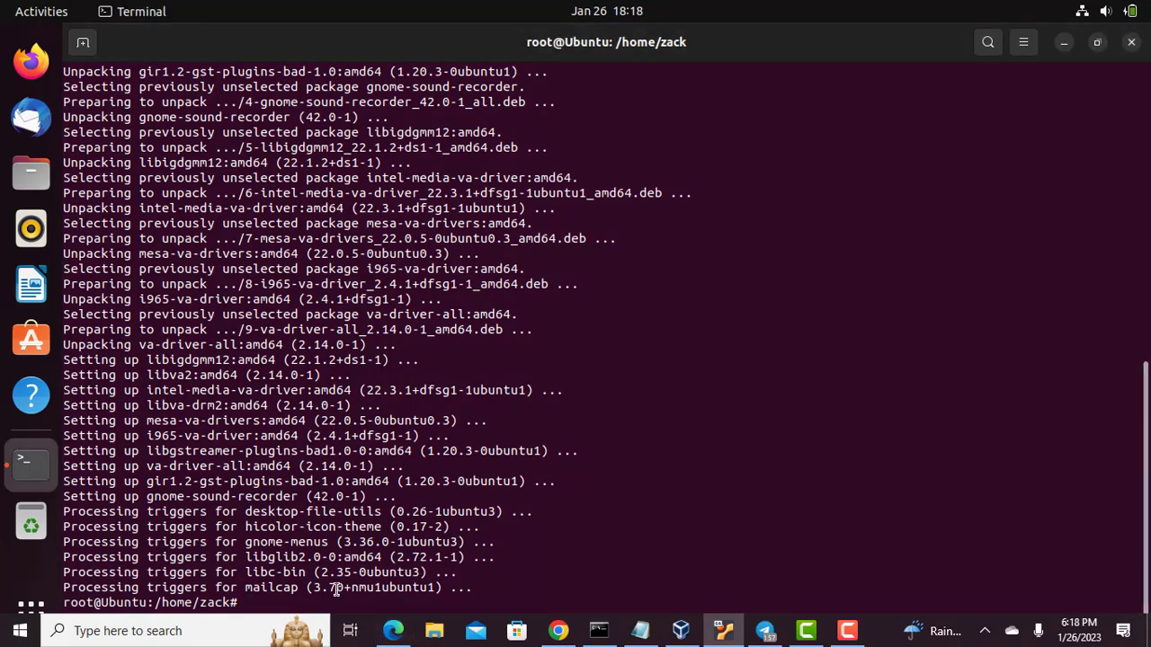
type("clear")
key("Return")
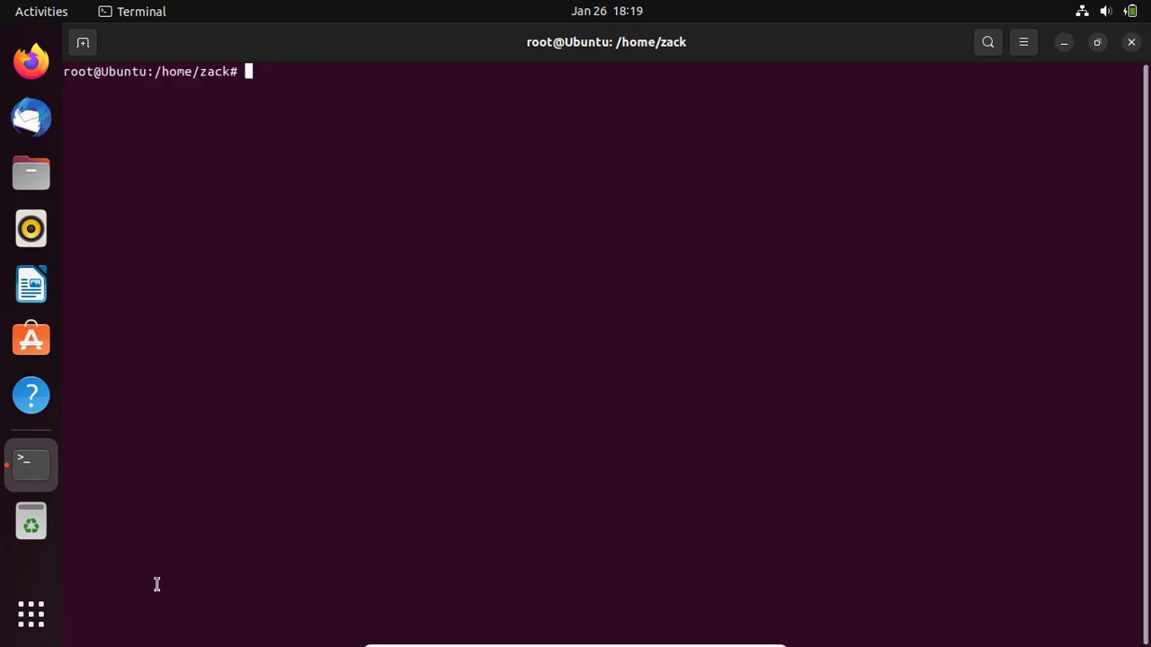
Search the application overview for 'recor' and launch Sound Recorder.
left_click(33, 620)
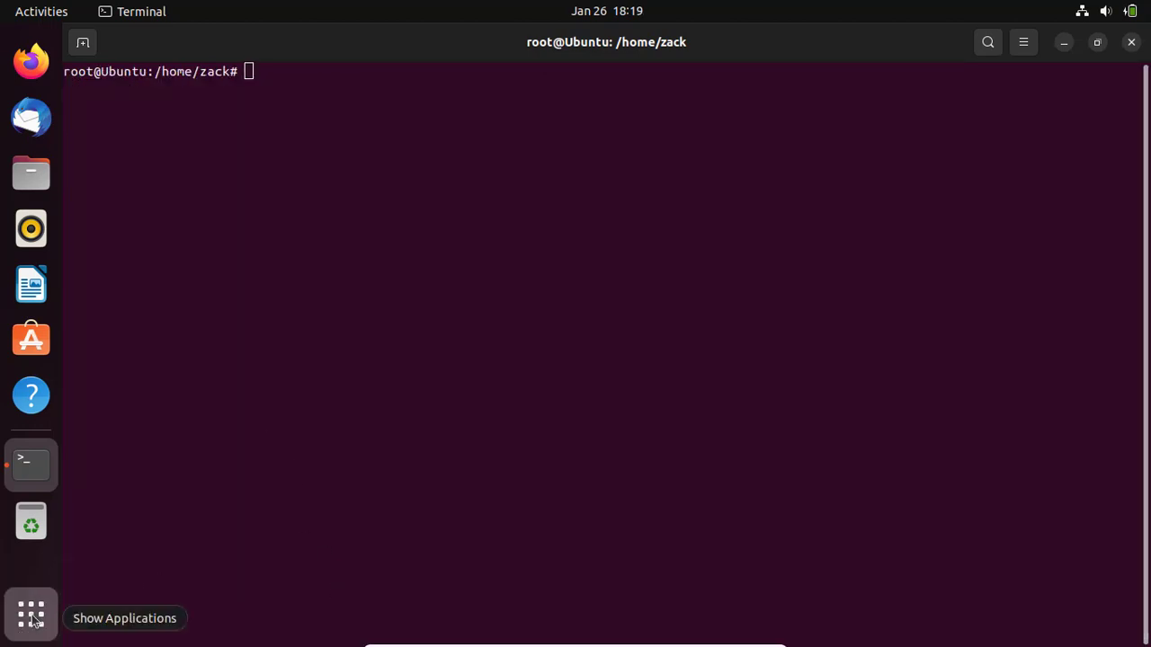
left_click(32, 620)
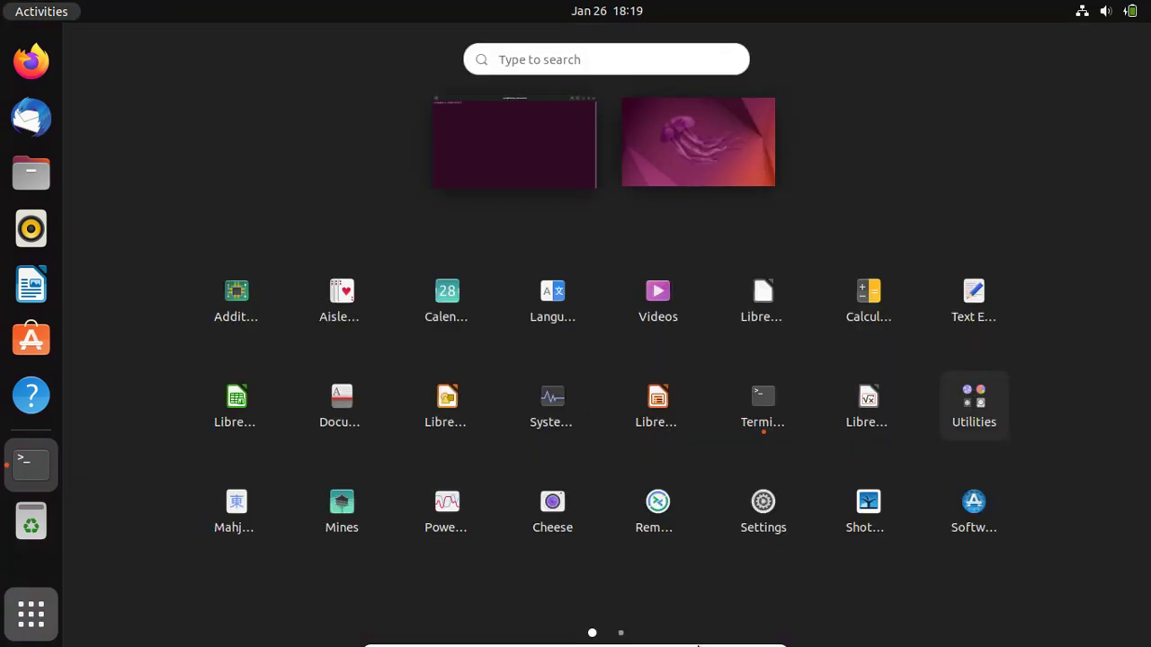
left_click(534, 60)
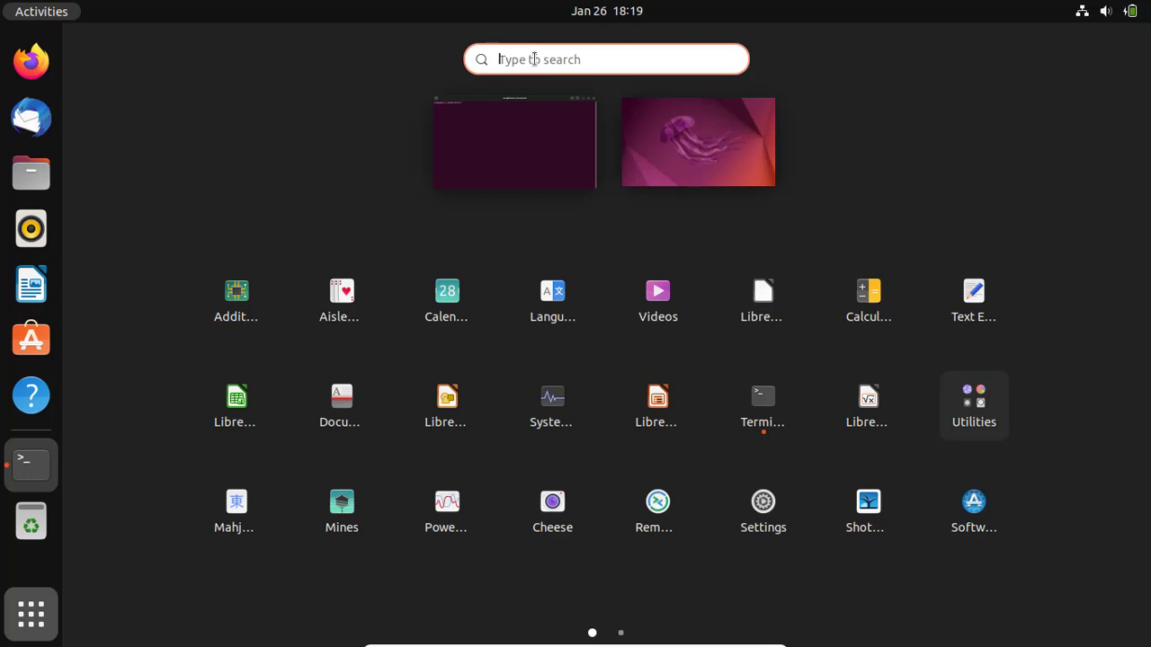
type("recor")
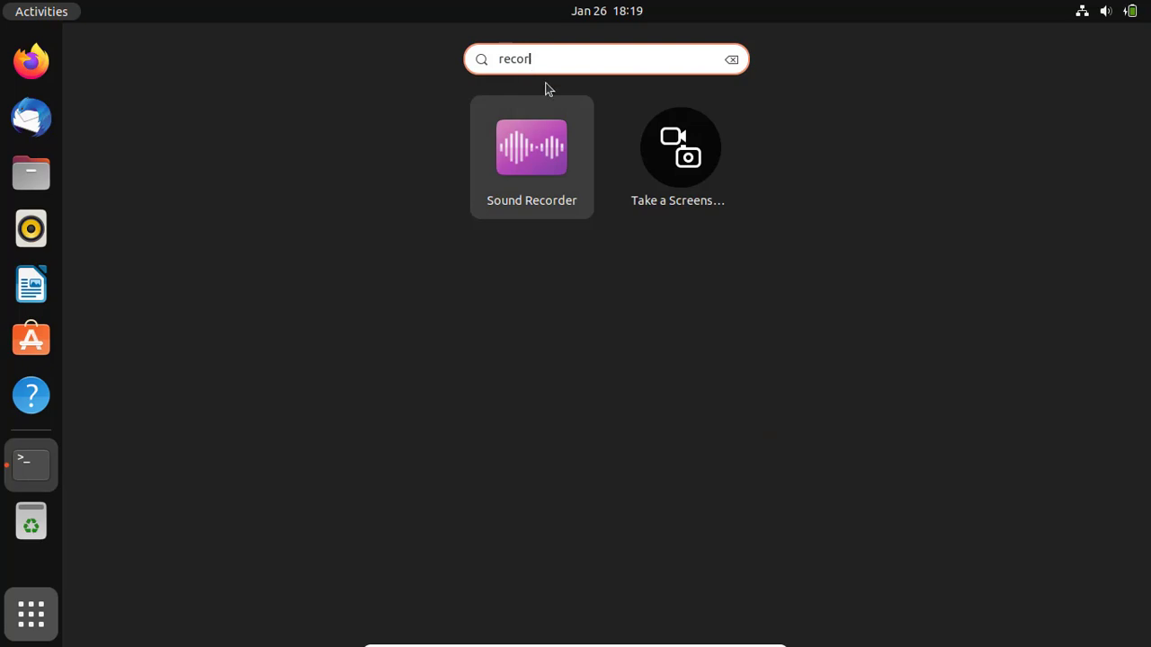
left_click(536, 148)
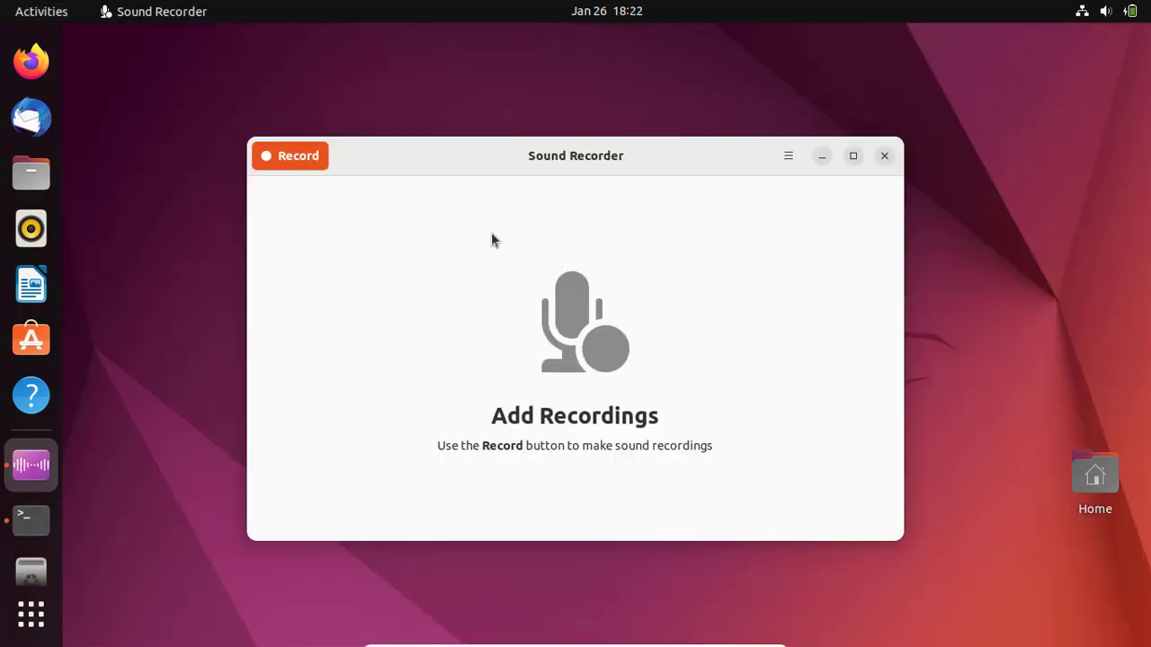
Record an audio clip of about ten seconds, then stop it.
left_click(306, 162)
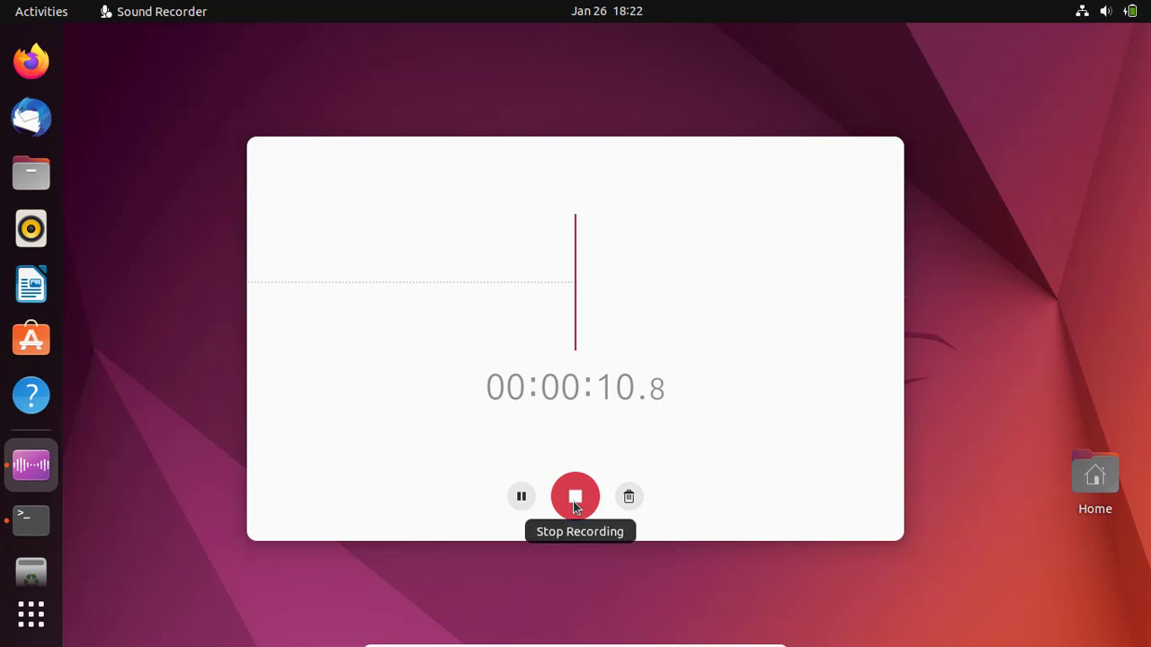
left_click(575, 499)
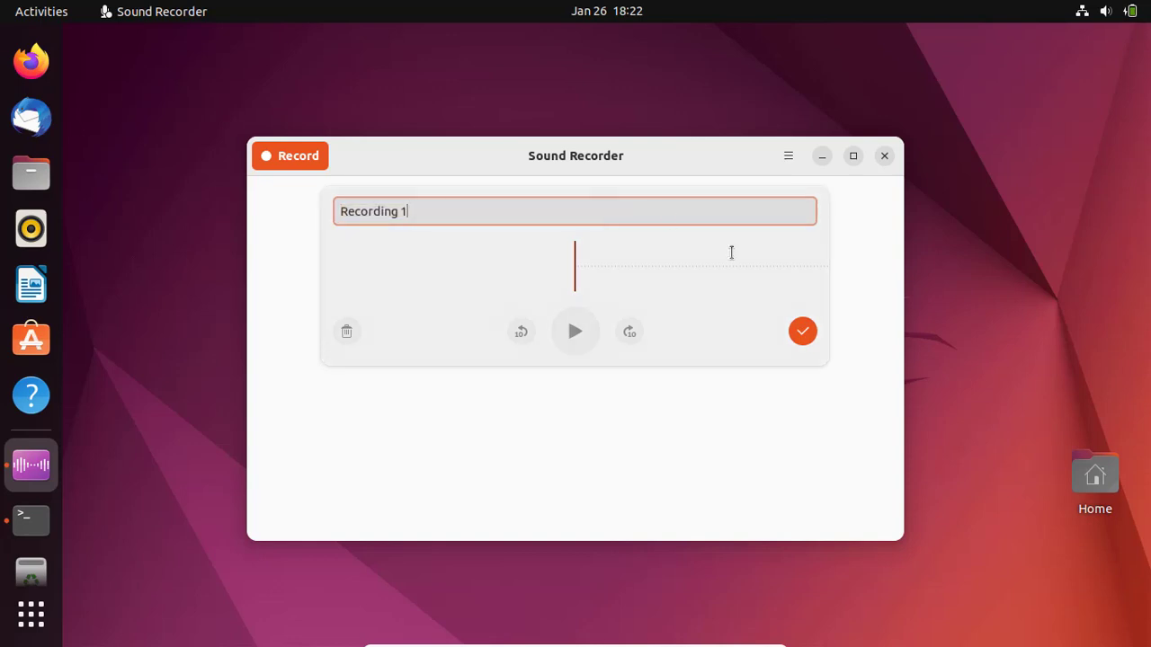
Keep the default name 'Recording 1' and save the 12.8-second clip.
left_click(732, 249)
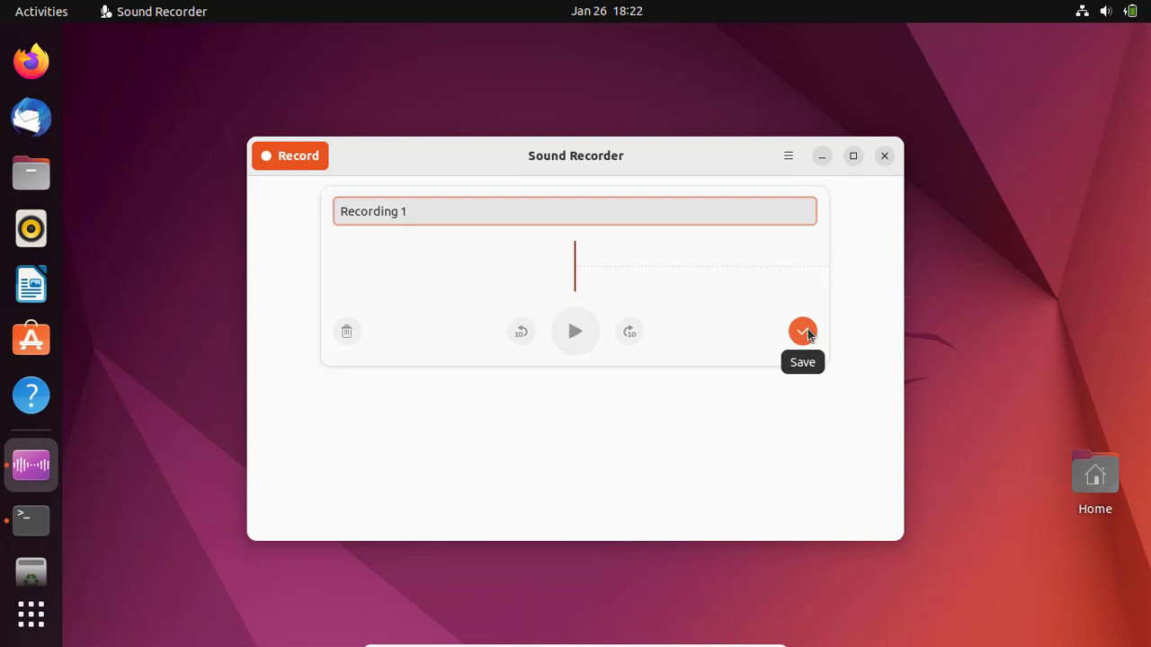
left_click(803, 332)
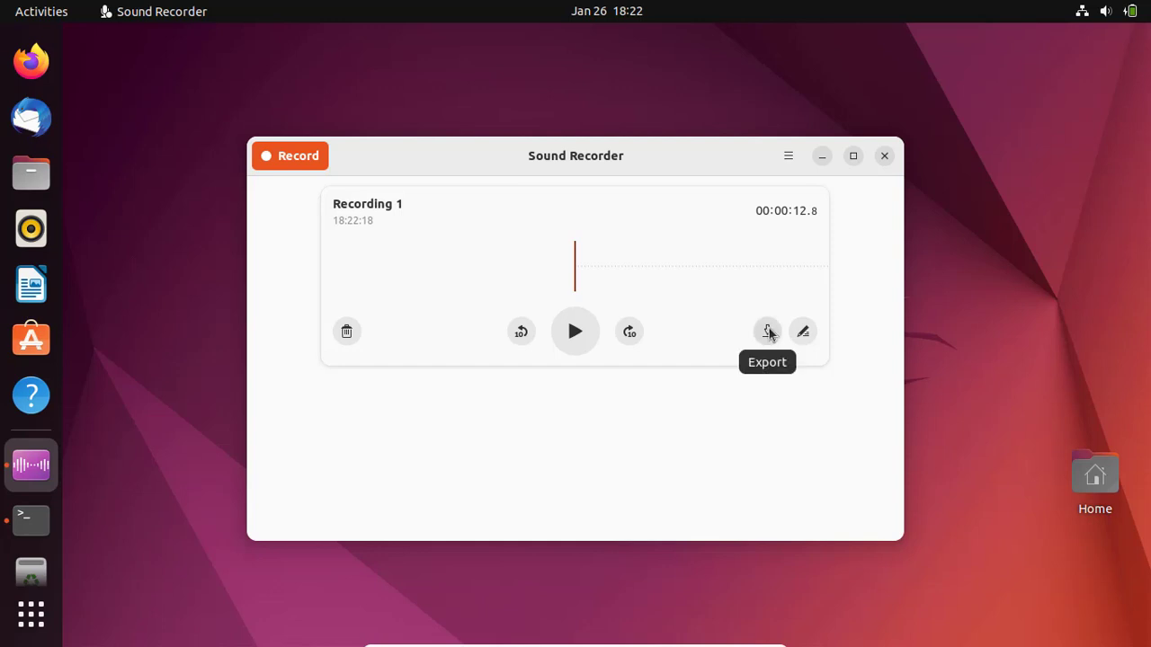
Export Recording 1 as 'Recording 1.flac' into the Home folder.
double_click(768, 333)
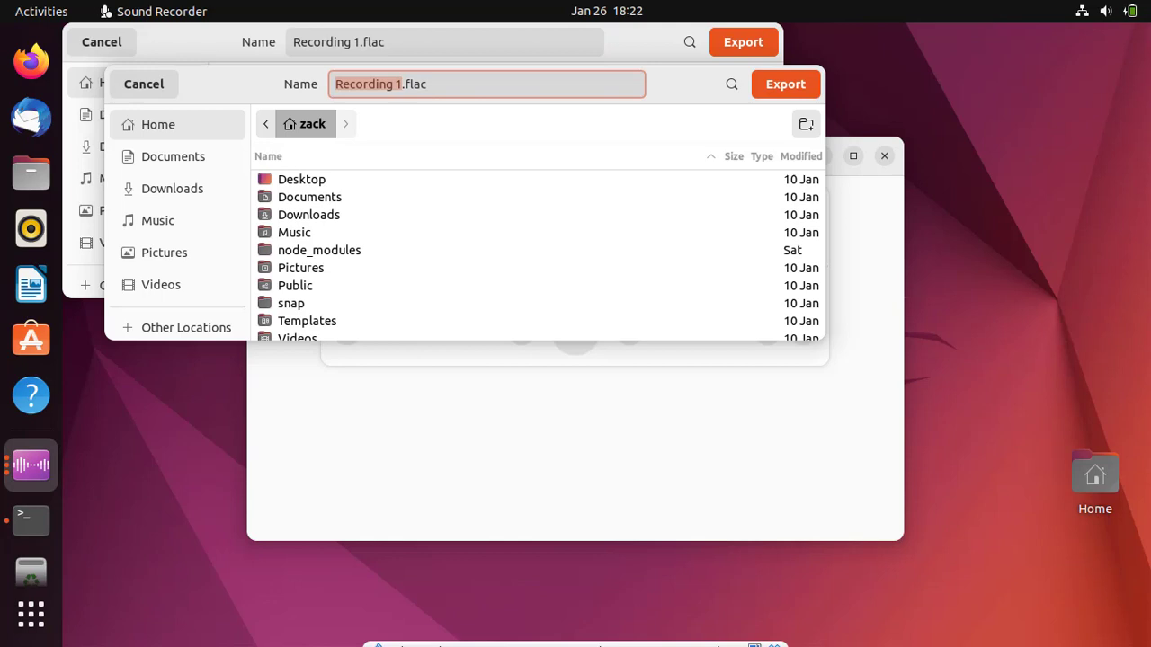
key("Escape")
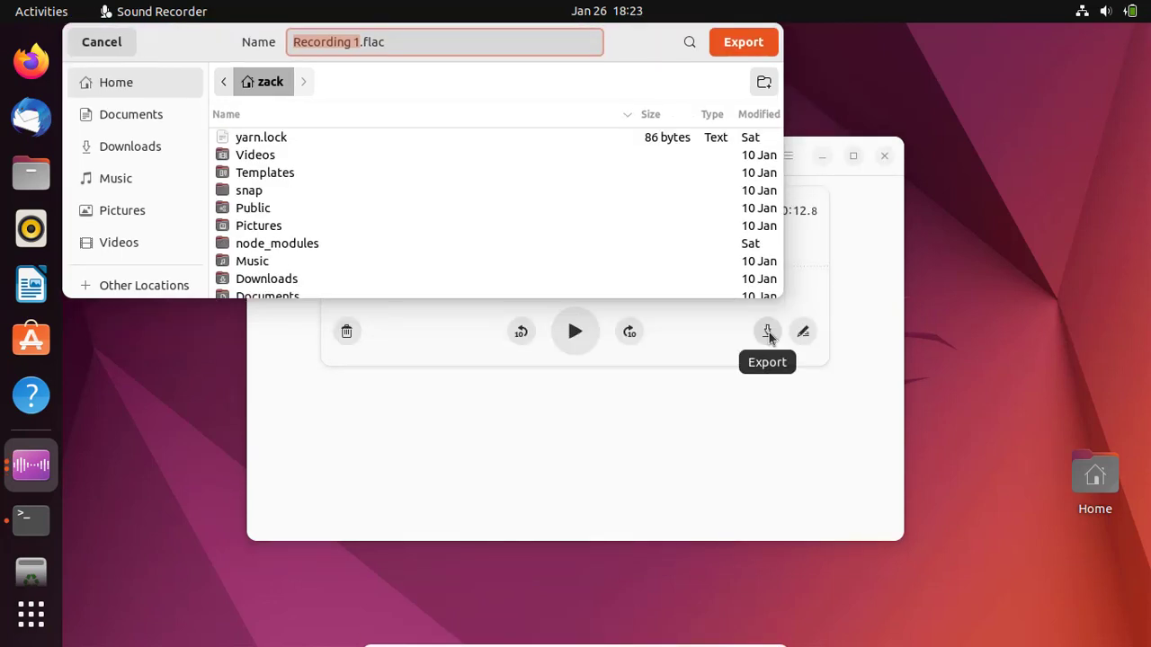
left_click(729, 46)
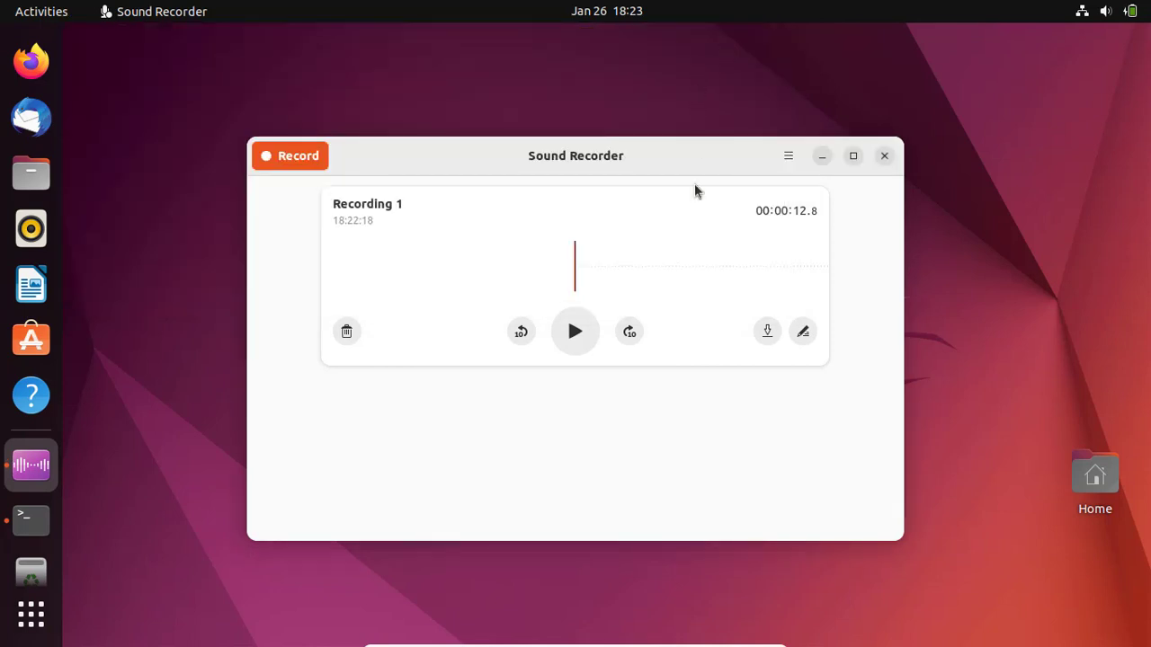
Play Recording 1 and pause it partway through.
left_click(576, 332)
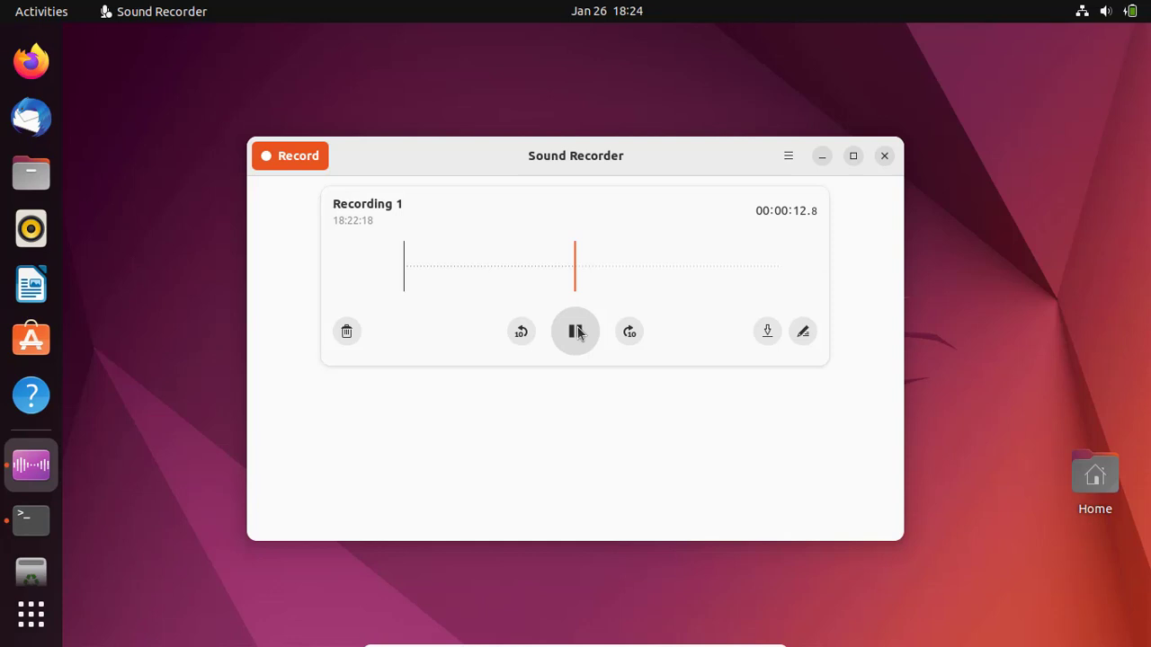
left_click(578, 333)
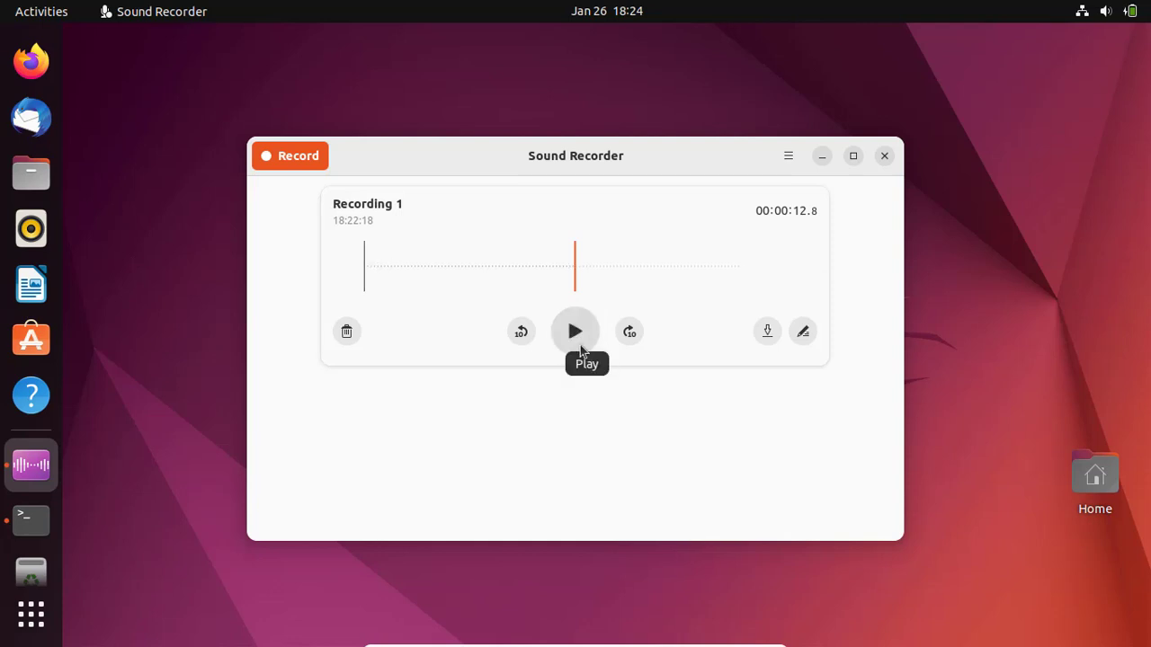